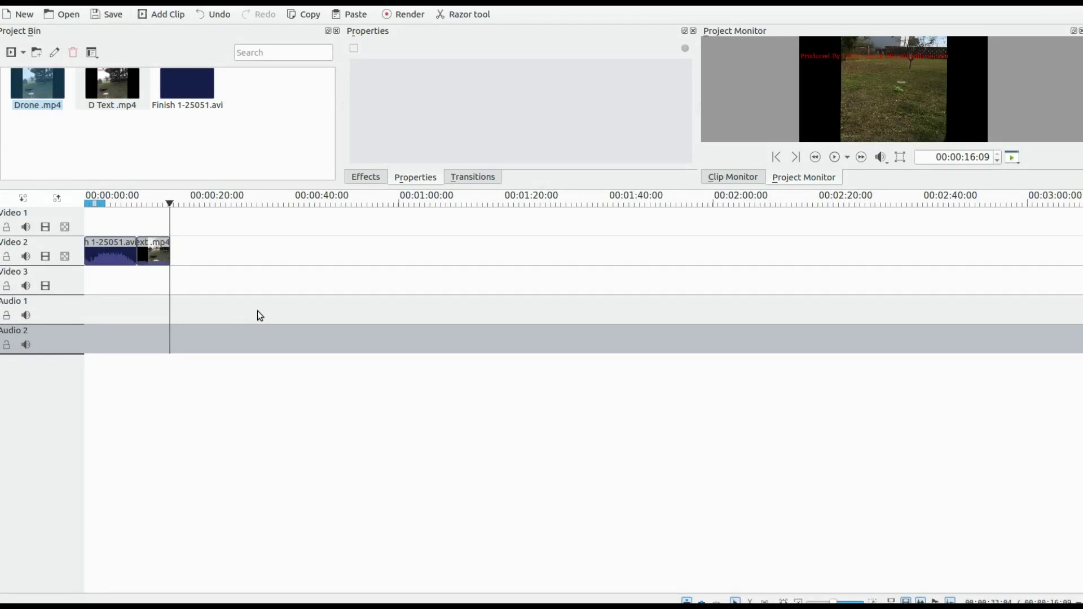
Place two separate copies of the Drone .mp4 clip on the Video 2 track, after the existing clips with gaps between them.
drag(257, 310, 193, 252)
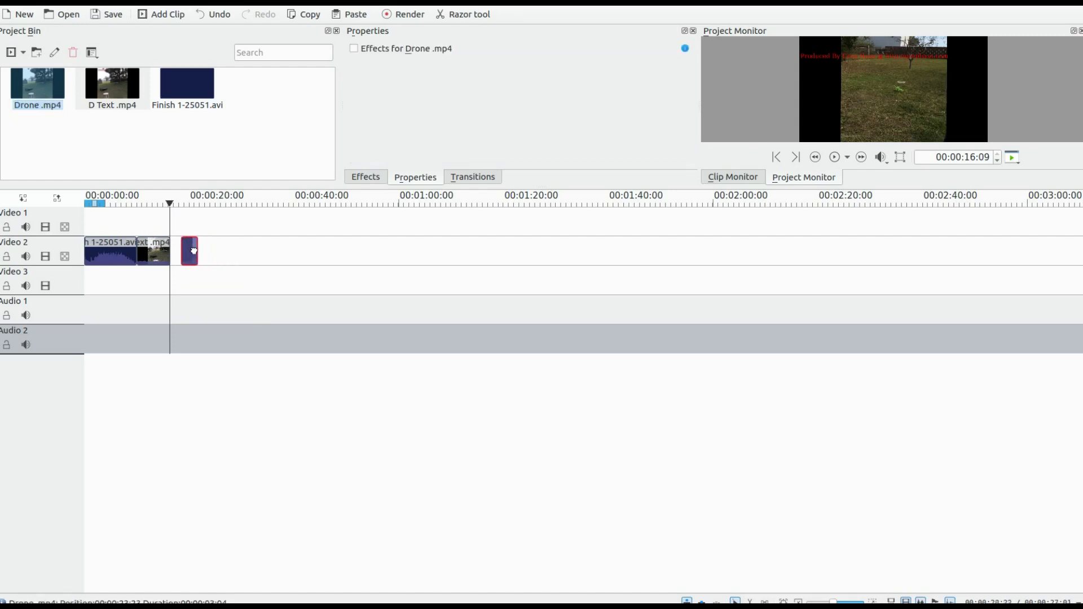
drag(38, 83, 232, 254)
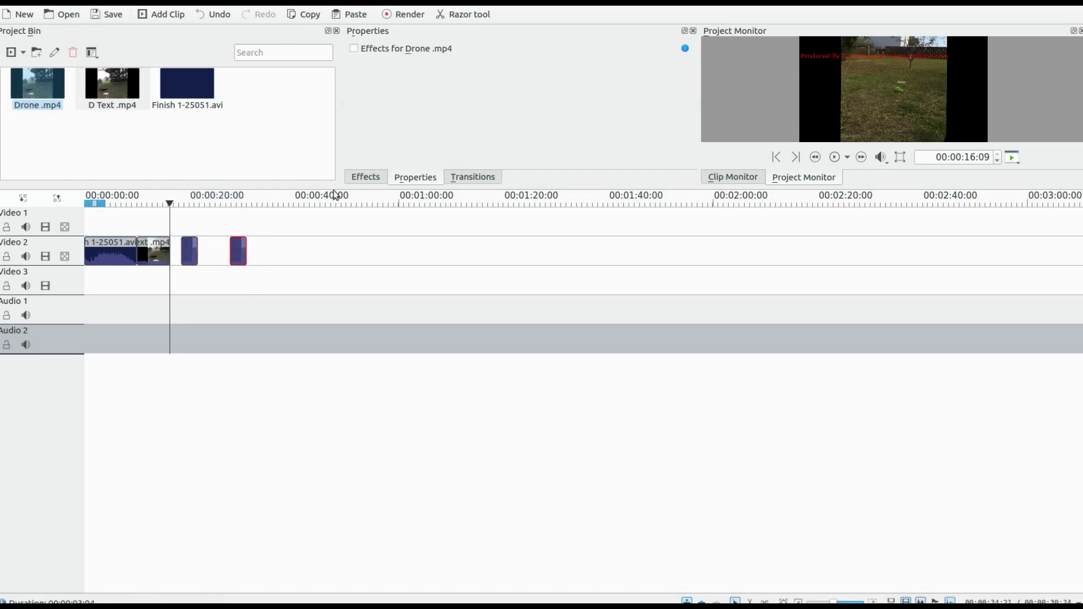
Search the effects for "text" and apply the Dynamic Text effect to the first Drone .mp4 clip on Video 2.
click(366, 179)
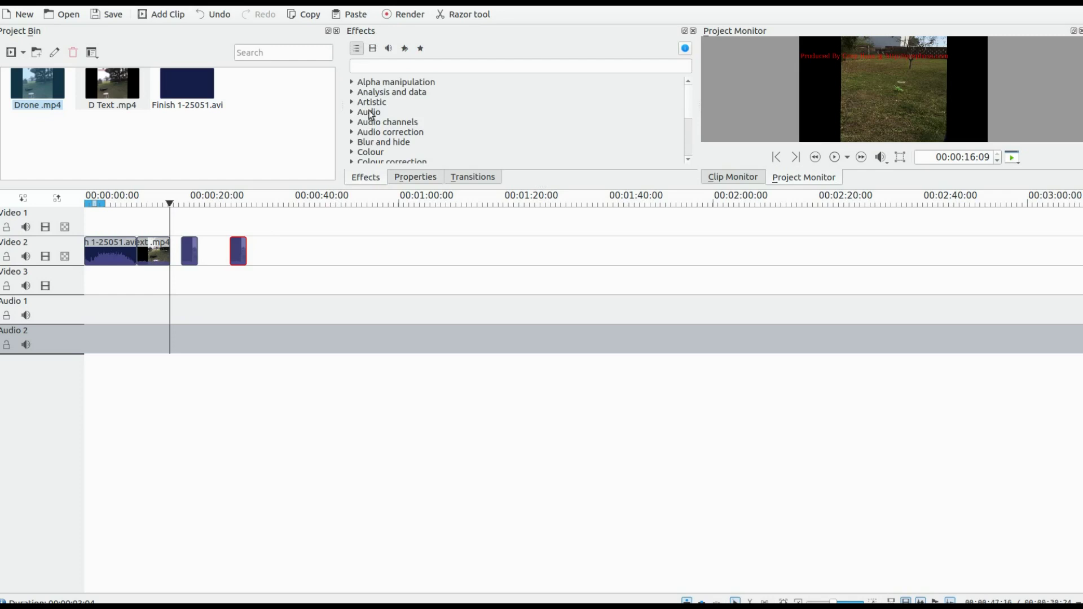
click(363, 68)
text(te)
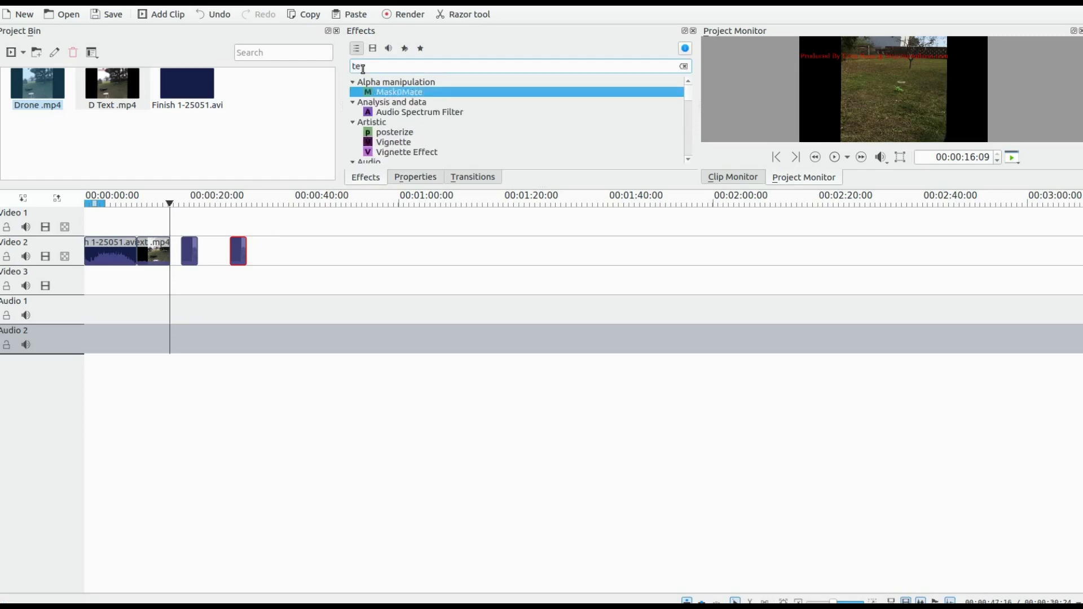
text(x)
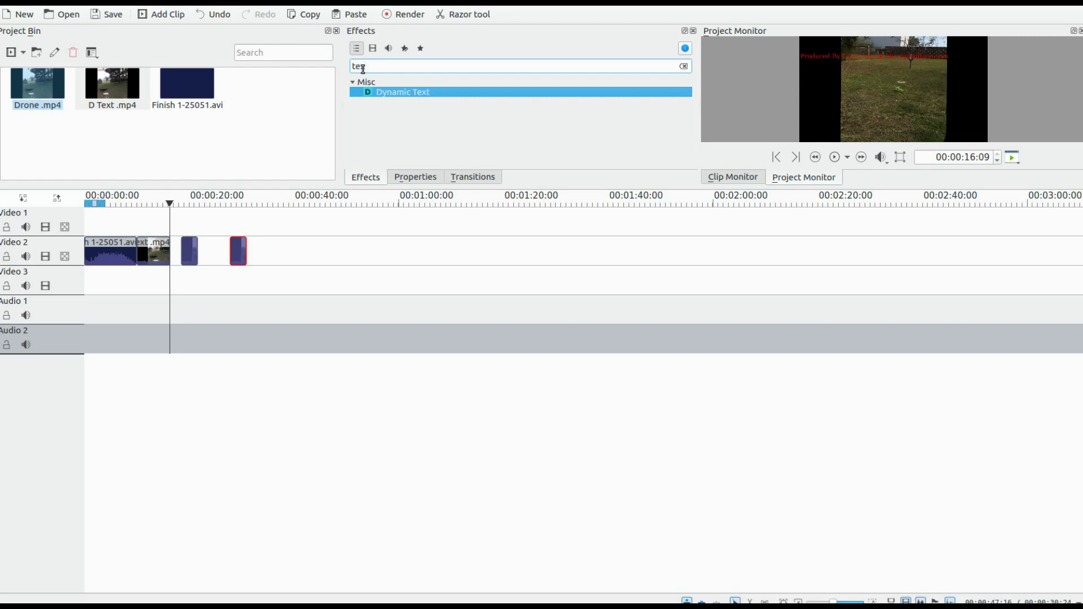
text(t)
drag(402, 91, 188, 249)
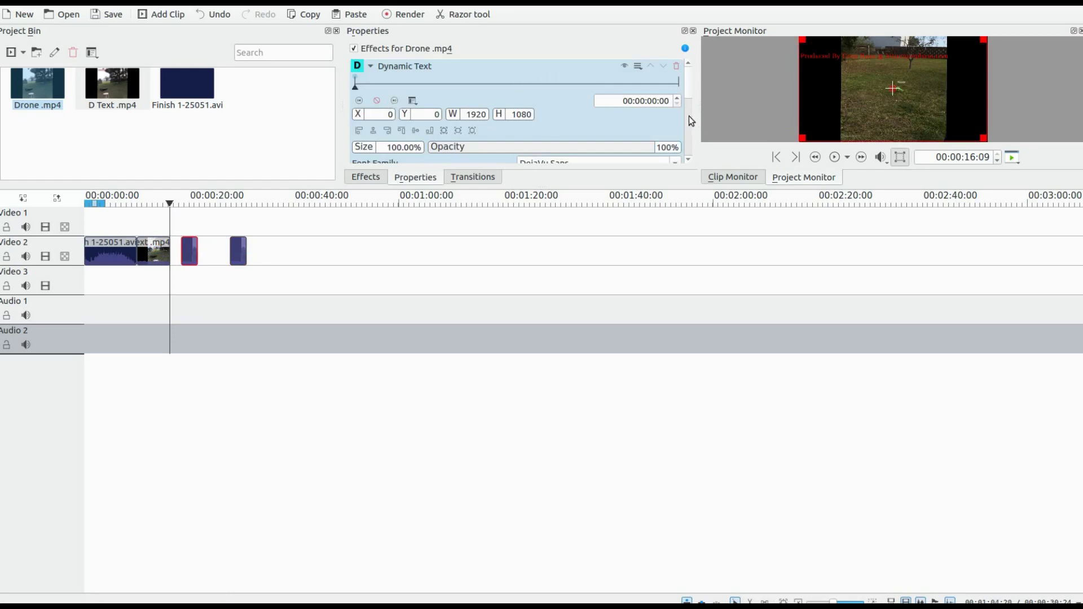
Put the playhead over the first Drone clip and set its Dynamic Text foreground color to red (#ff0000).
scroll(690, 118, down, 2)
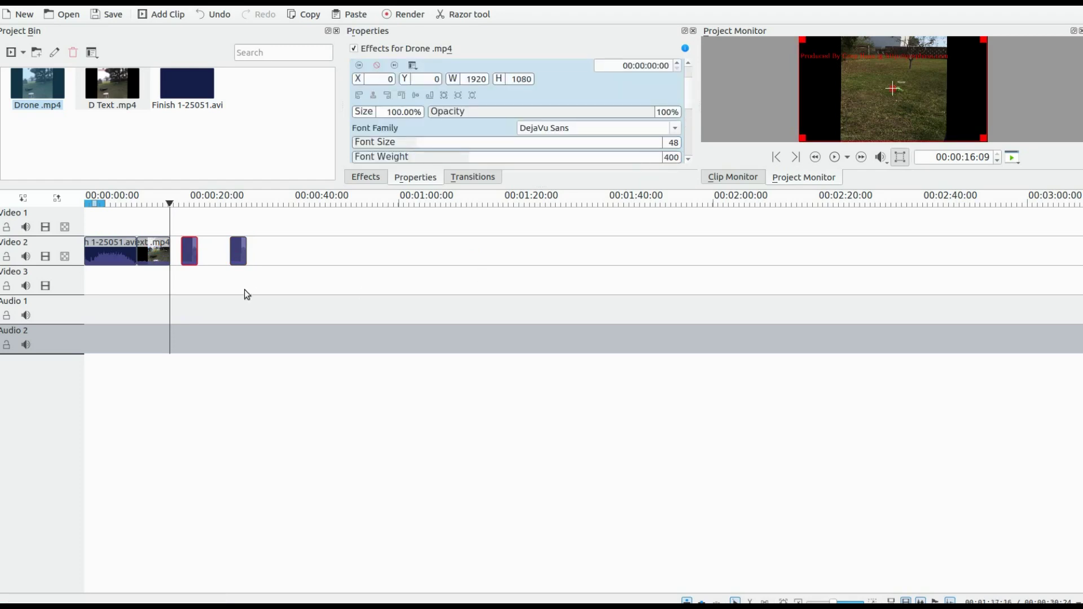
click(185, 274)
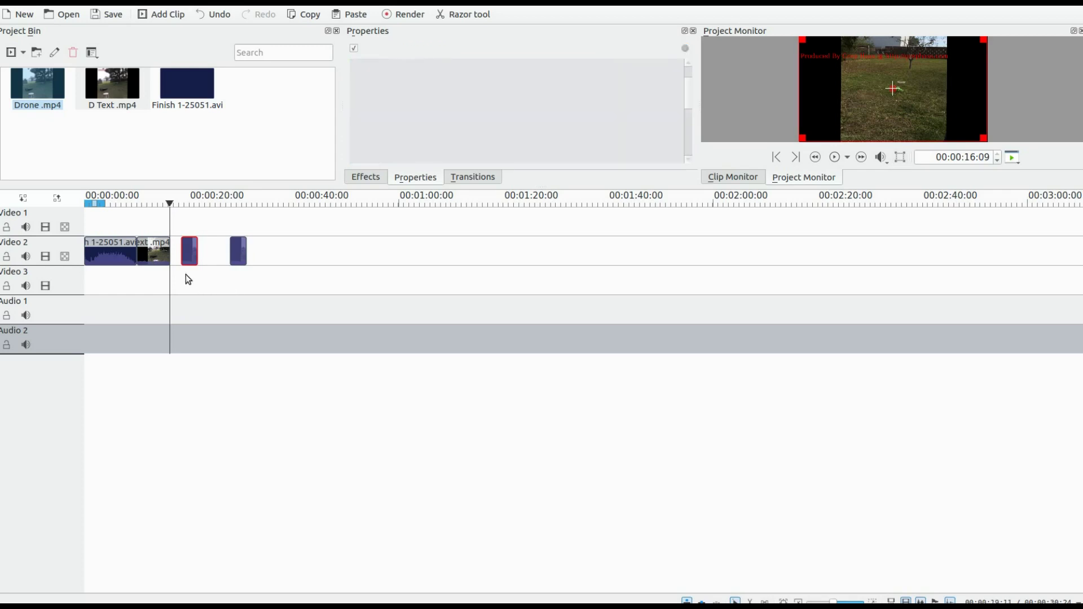
click(190, 253)
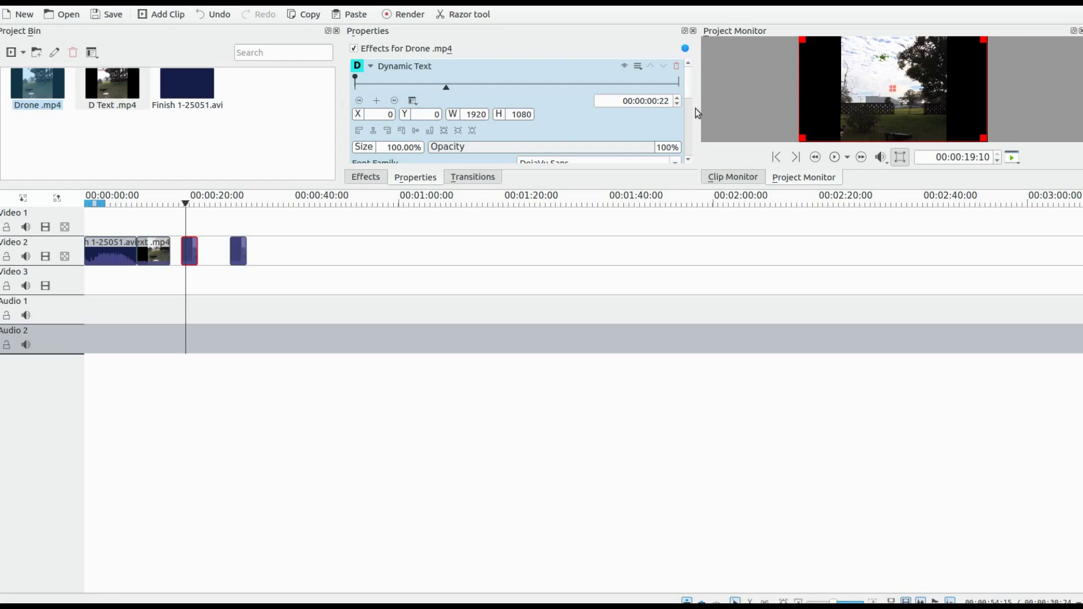
scroll(688, 110, down, 5)
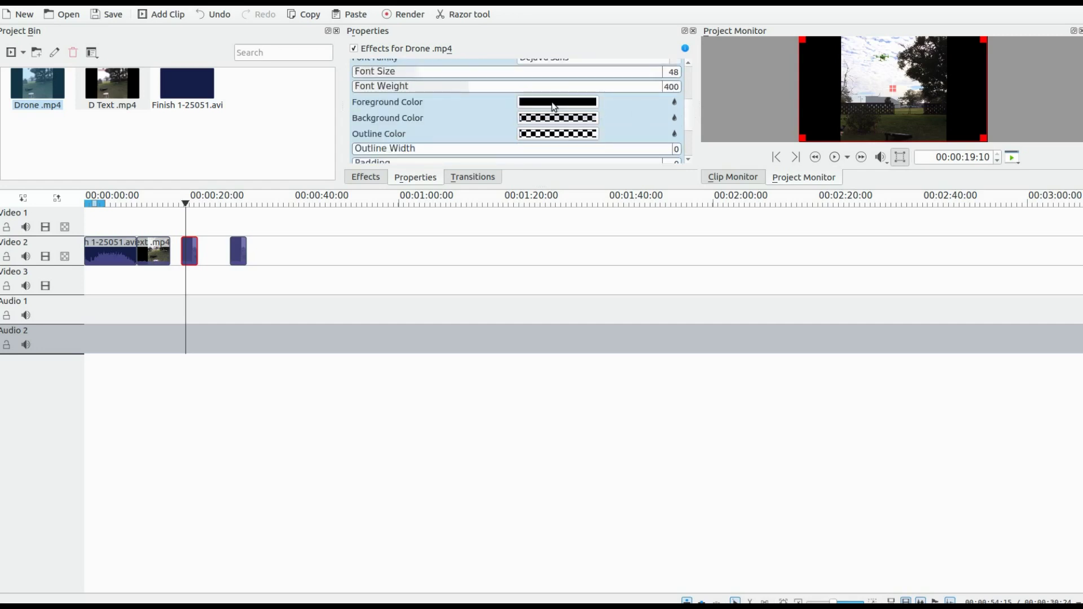
click(555, 104)
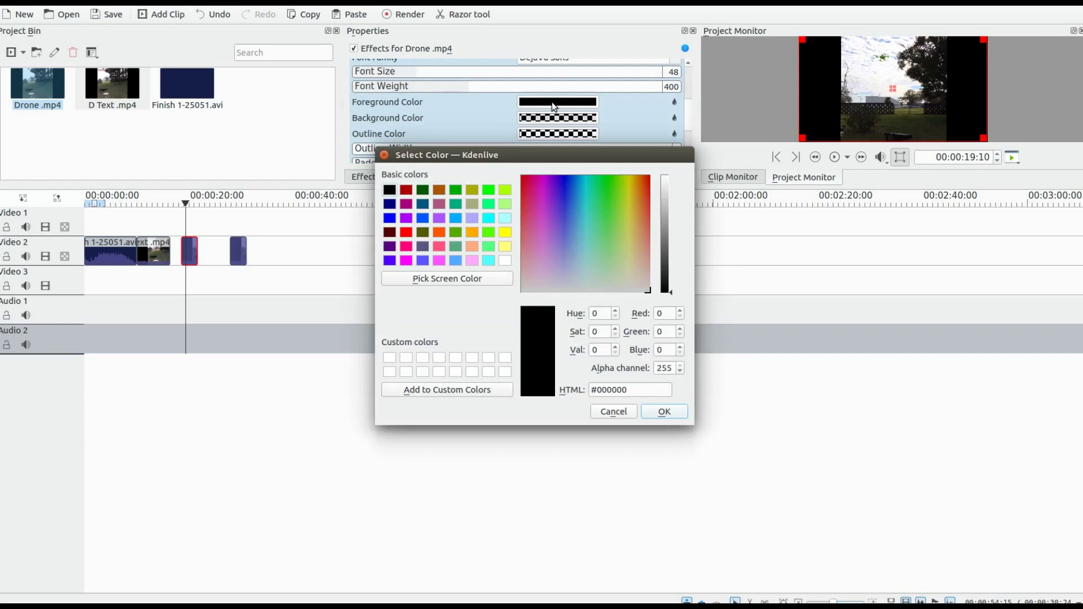
click(408, 232)
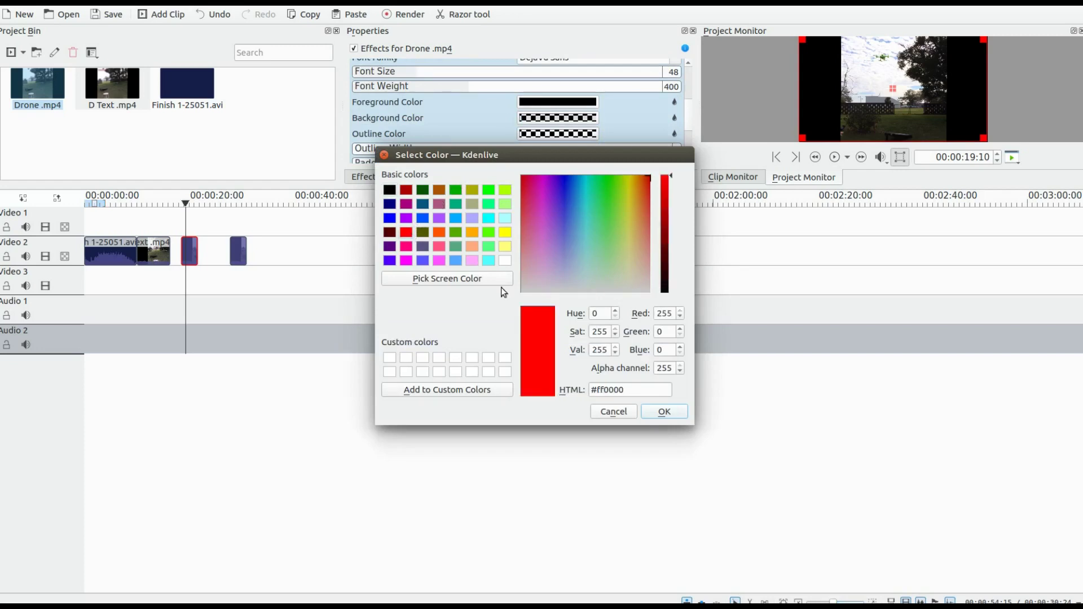
click(665, 412)
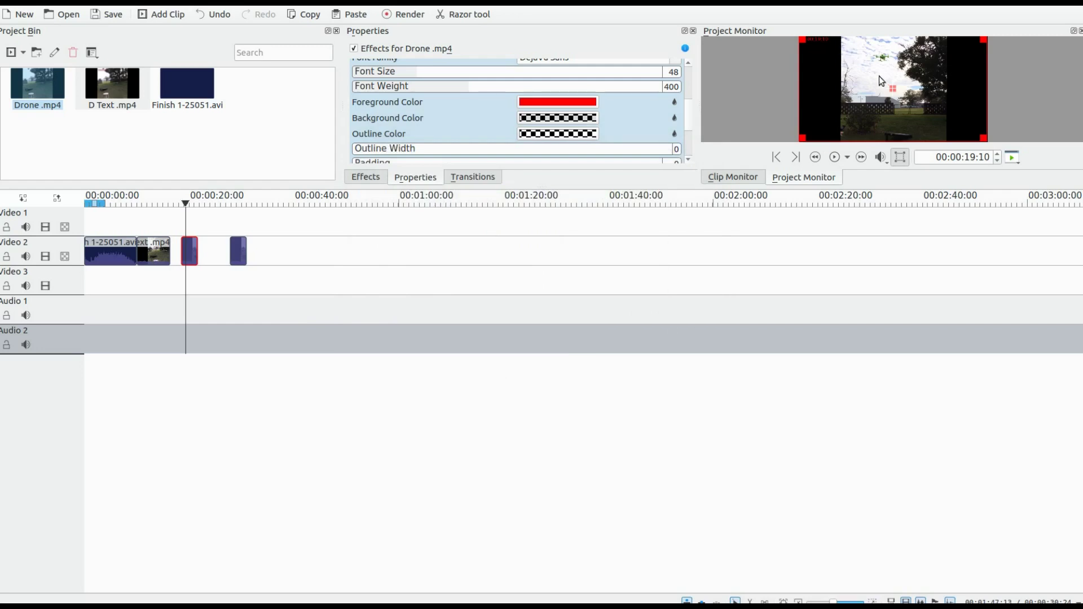
Move the first Drone clip's text frame to about X 170, Y 242 and replace its text with "Drone Flight".
drag(893, 90, 909, 113)
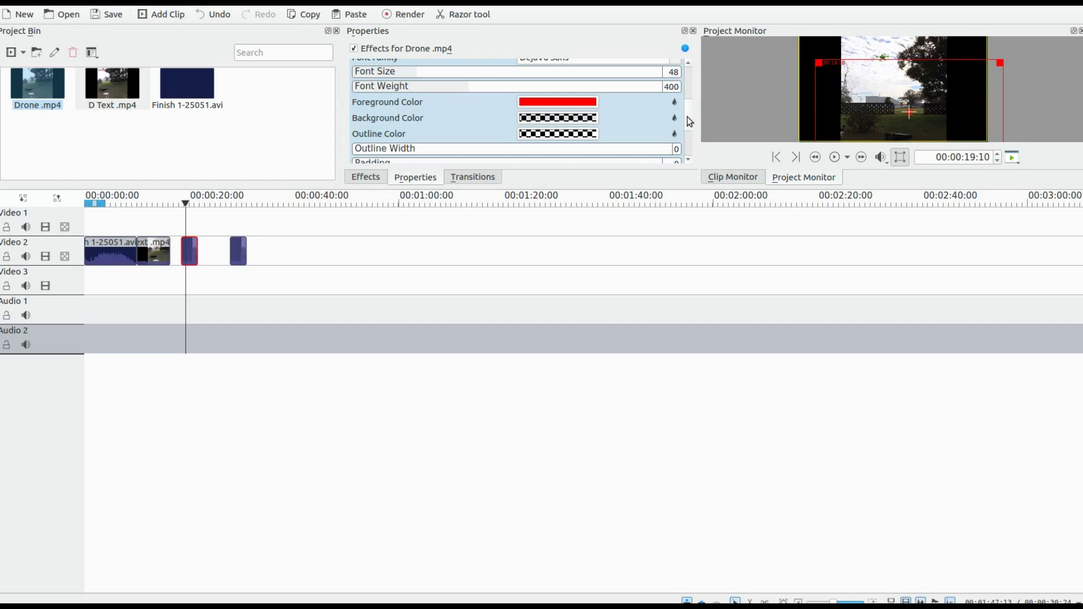
scroll(687, 116, down, 5)
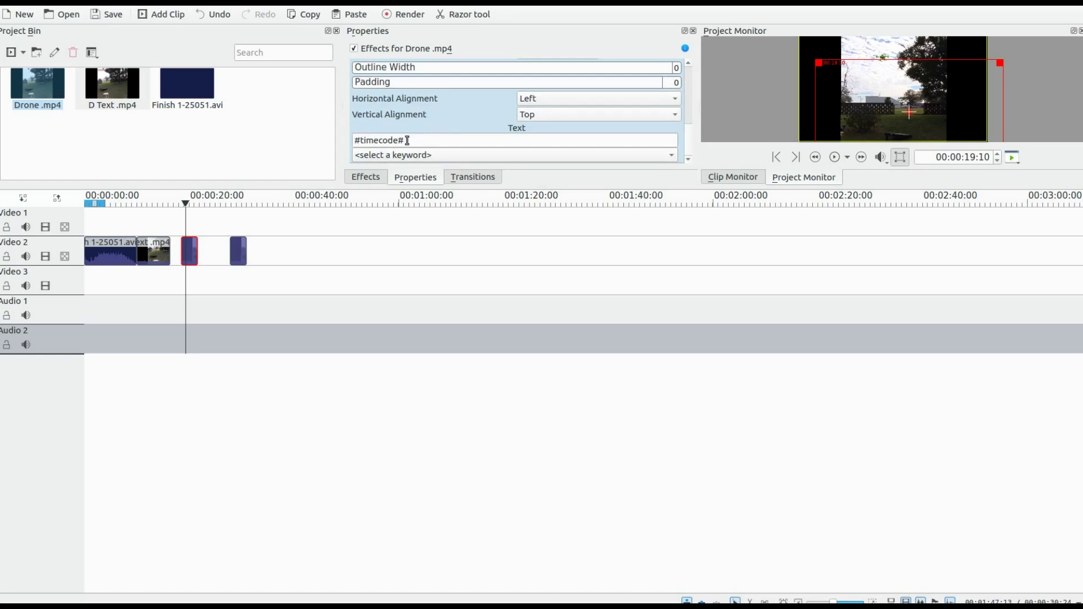
drag(405, 139, 352, 140)
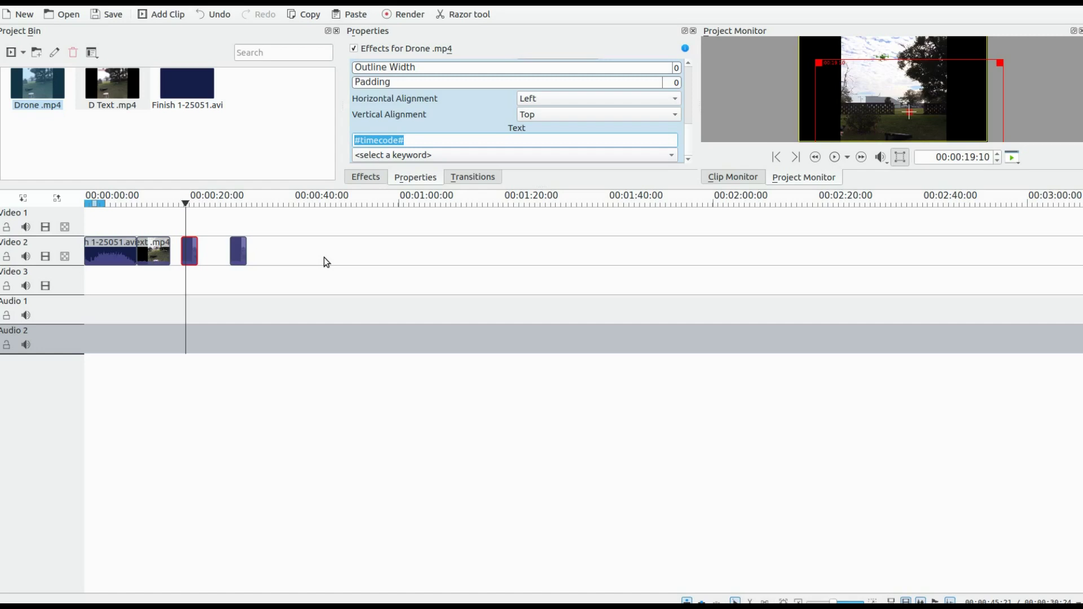
text(Drone Flight)
Inspect the title over the first Drone clip in an undocked, enlarged project monitor, and dock the monitor again.
click(187, 274)
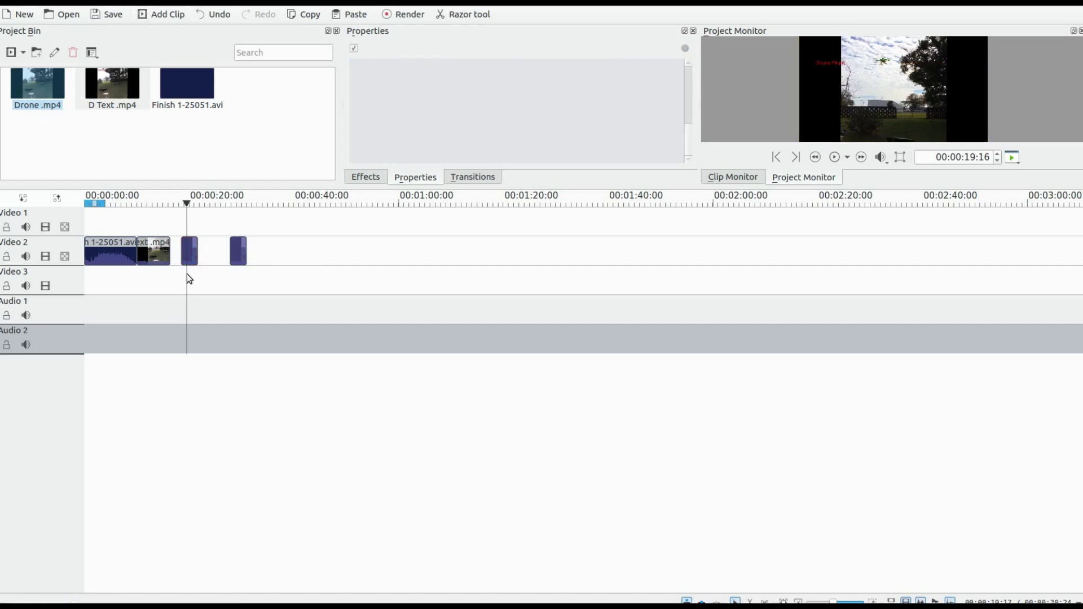
click(1074, 32)
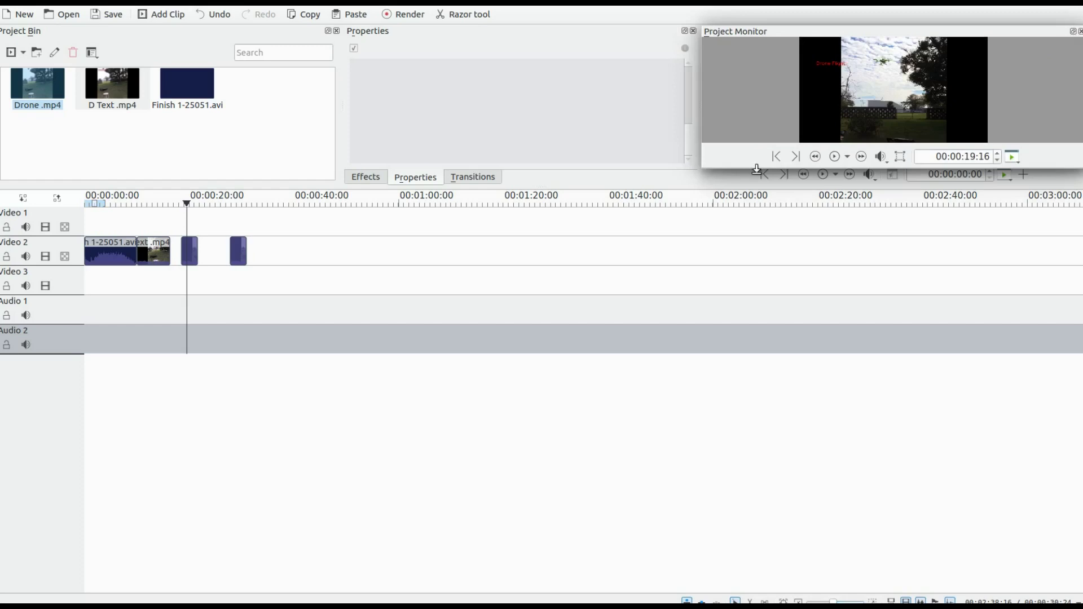
drag(749, 168, 725, 299)
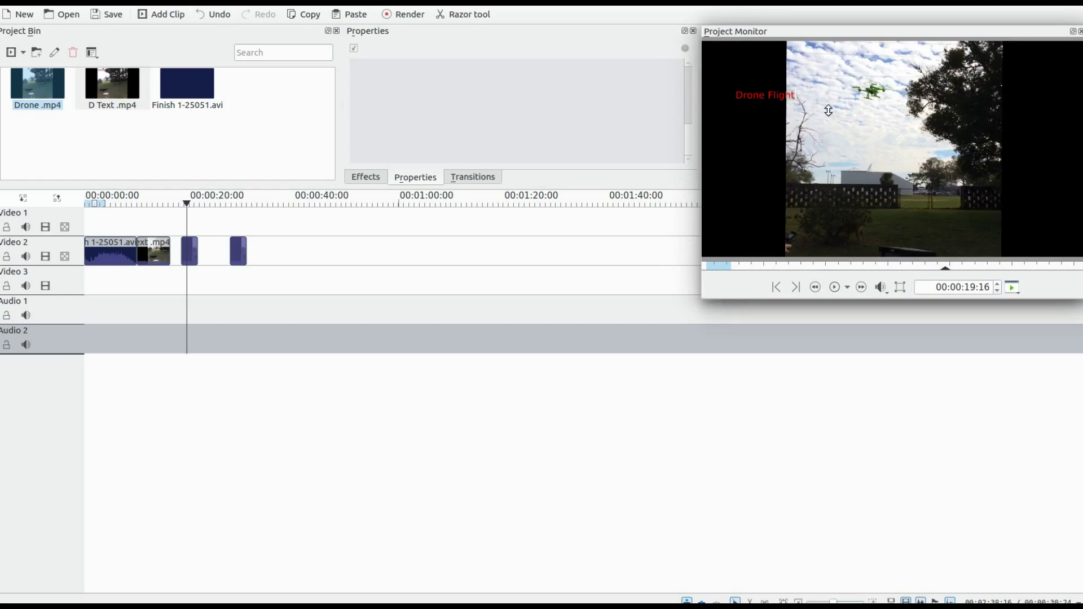
click(1071, 31)
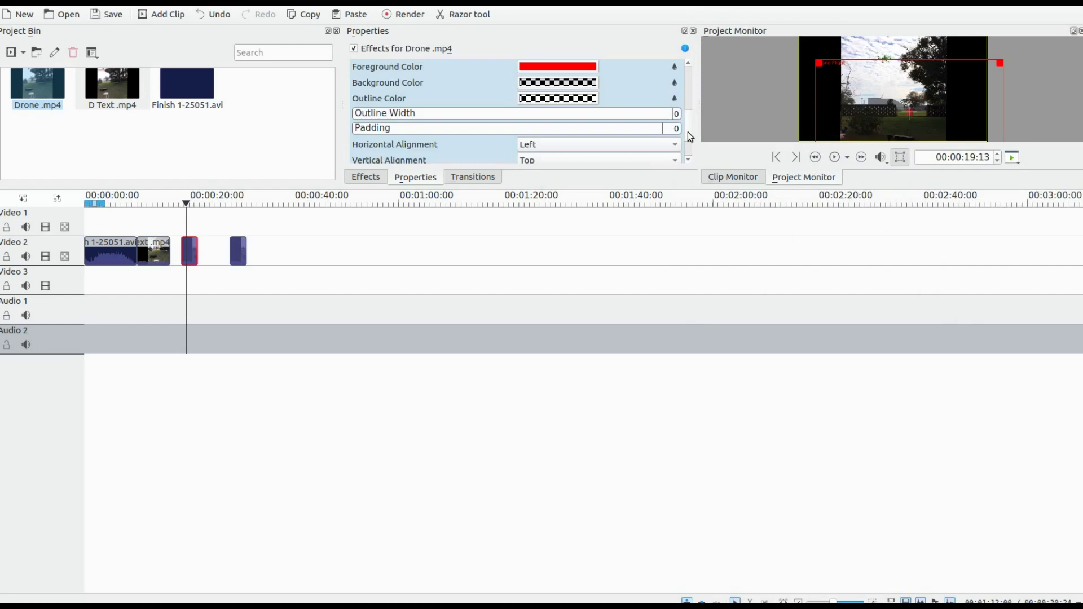
Set the font size of the "Drone Flight" text to 90.
scroll(688, 132, down, 1)
scroll(688, 132, up, 2)
scroll(688, 132, down, 2)
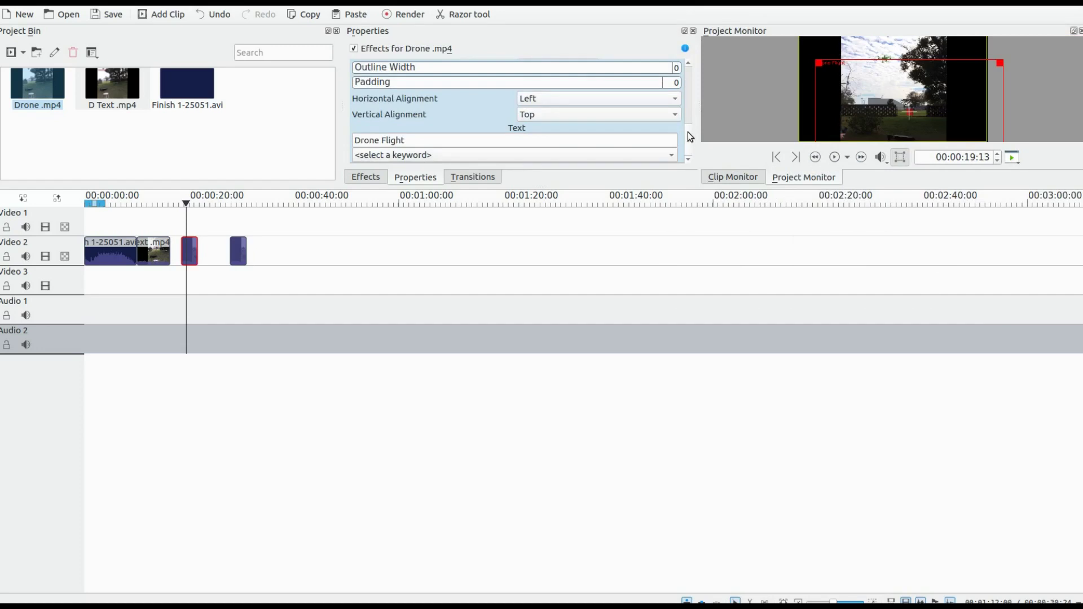
scroll(689, 135, up, 2)
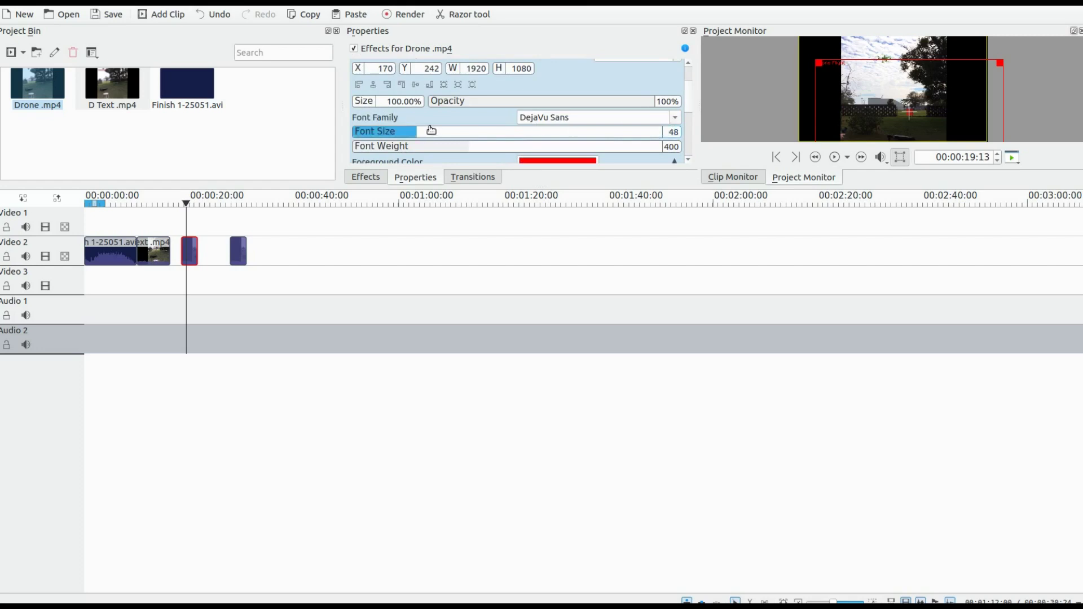
drag(416, 136, 486, 136)
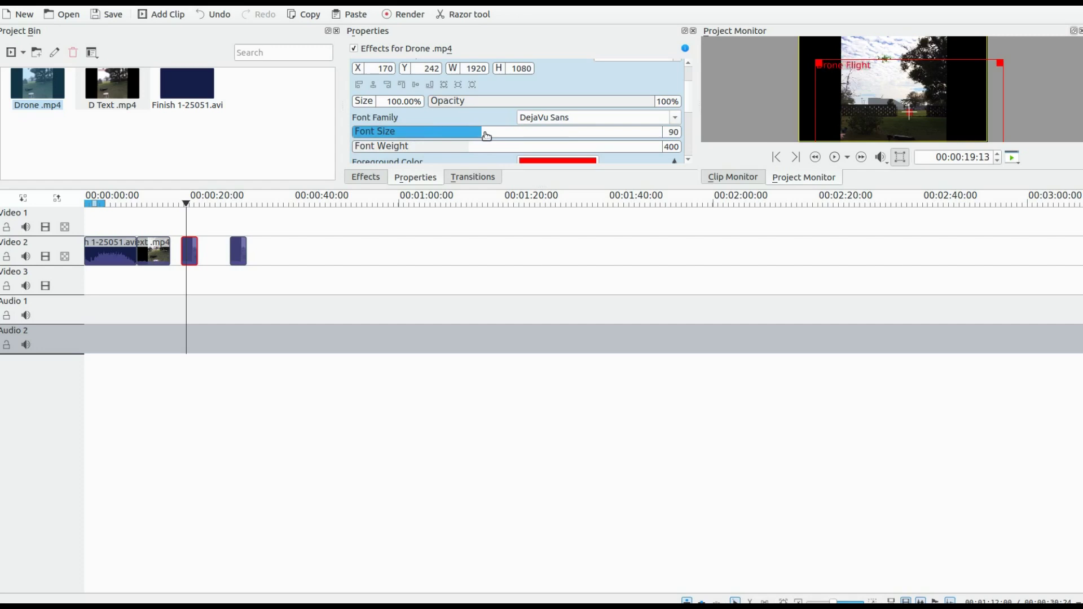
Move the playhead to the second Drone clip at 00:00:28:16 and apply the Dynamic Text effect to that clip.
click(188, 273)
key(alt+Right)
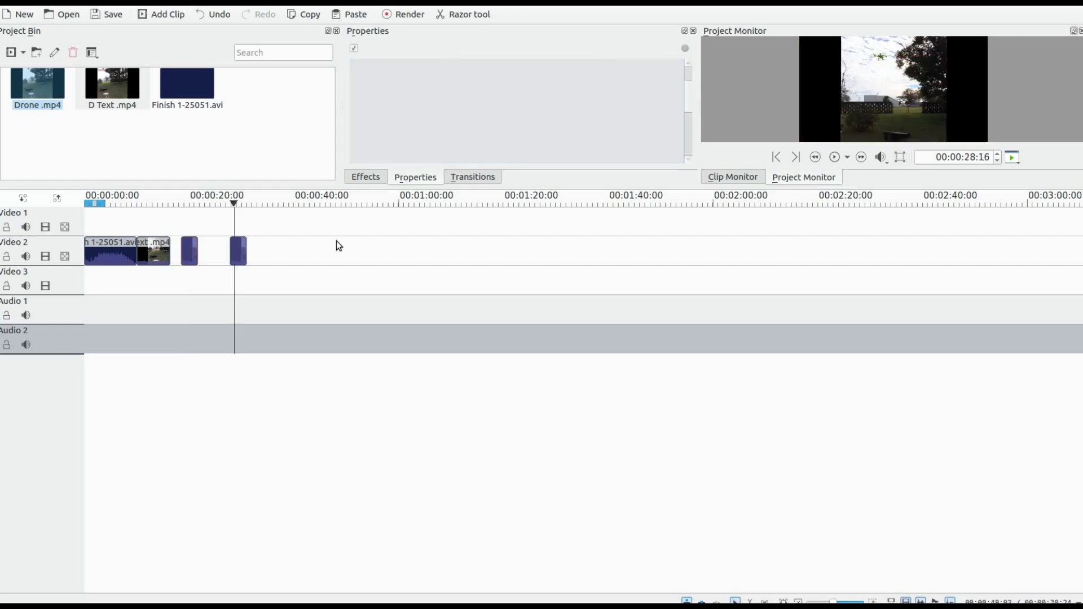
click(365, 178)
drag(387, 93, 243, 253)
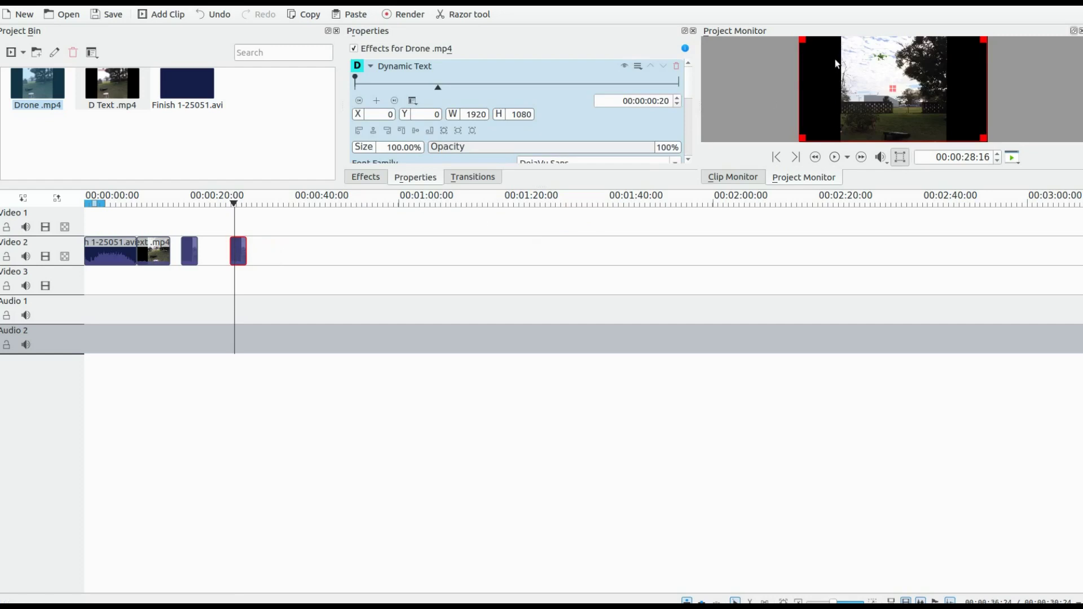
Set the foreground color of the second Drone clip's Dynamic Text to red (#ff0000).
scroll(688, 133, down, 5)
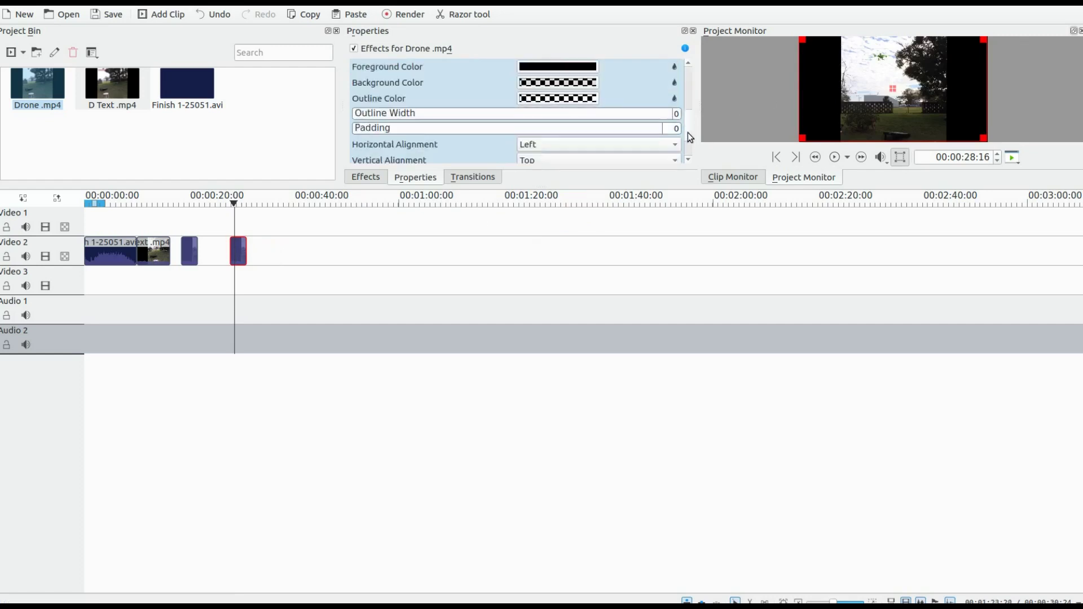
scroll(689, 133, up, 2)
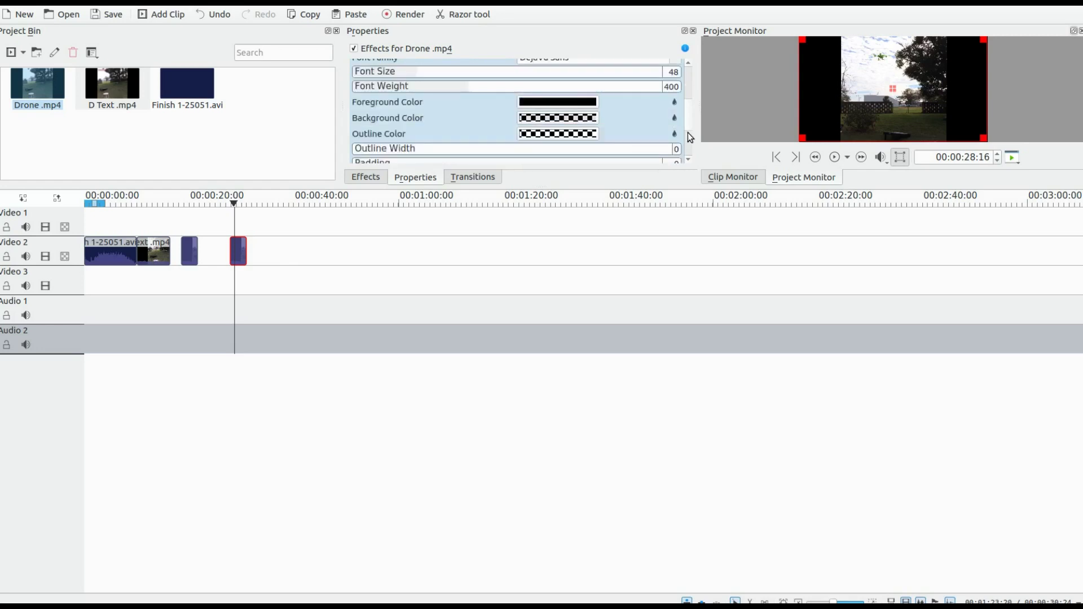
click(568, 107)
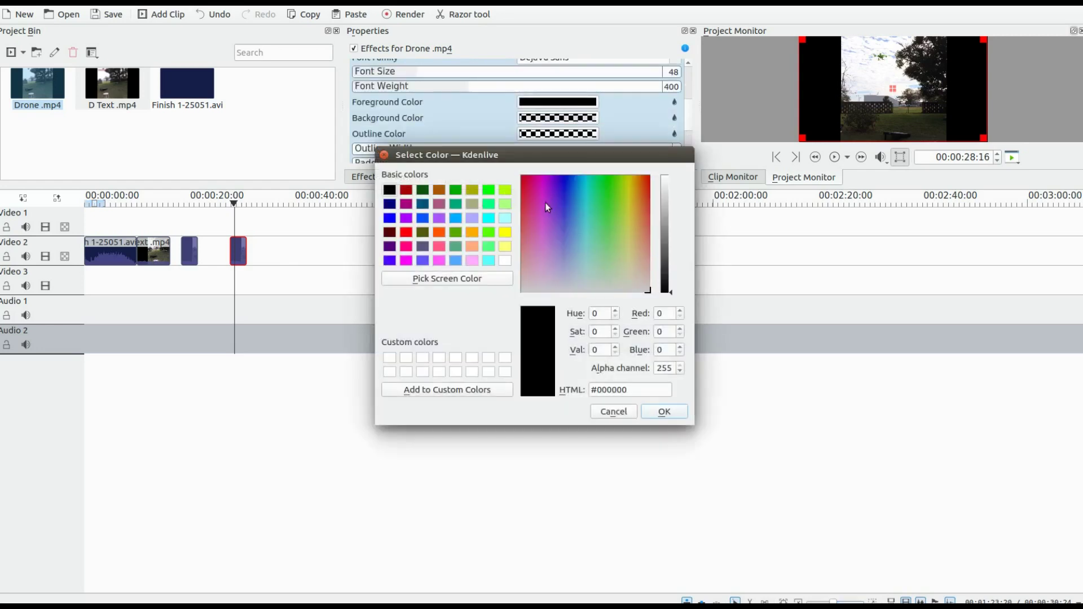
click(405, 232)
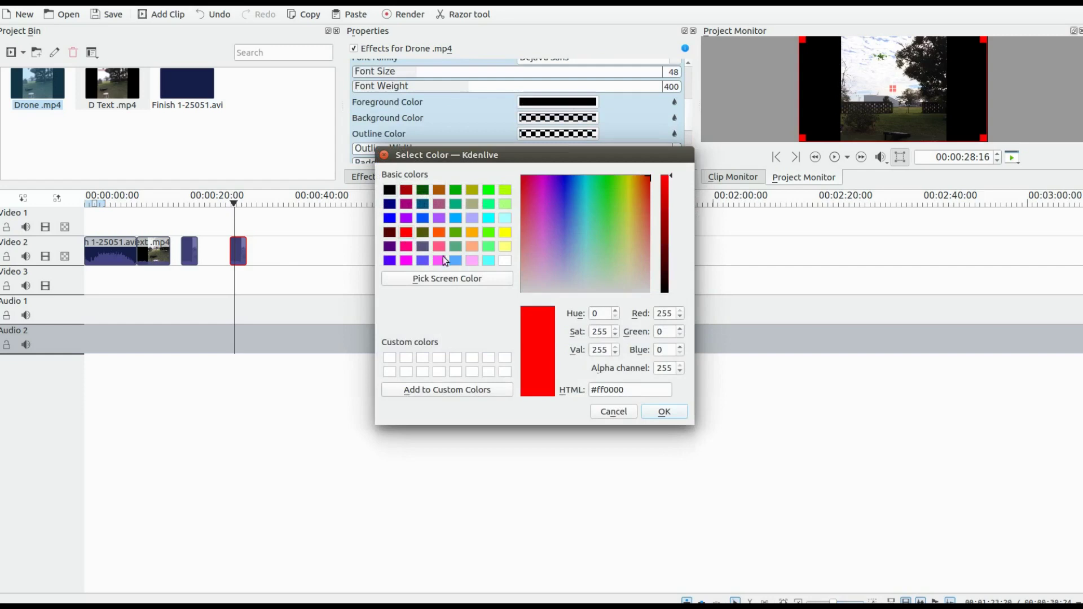
click(672, 416)
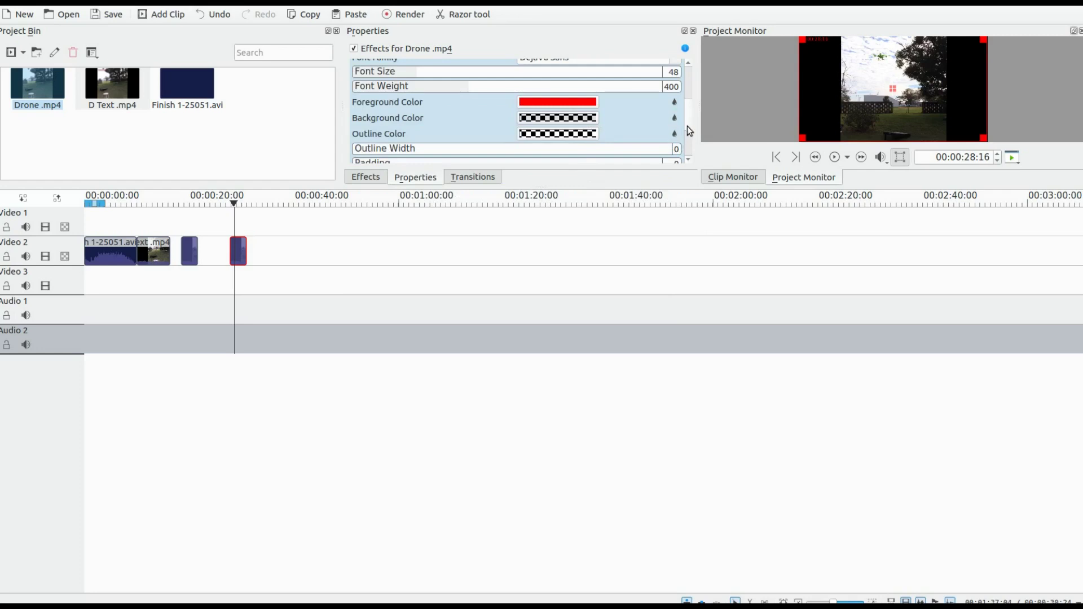
Change the second Drone clip's text to "#timecode# Created By : RedFeather" and set its font size to 147.
scroll(688, 130, down, 1)
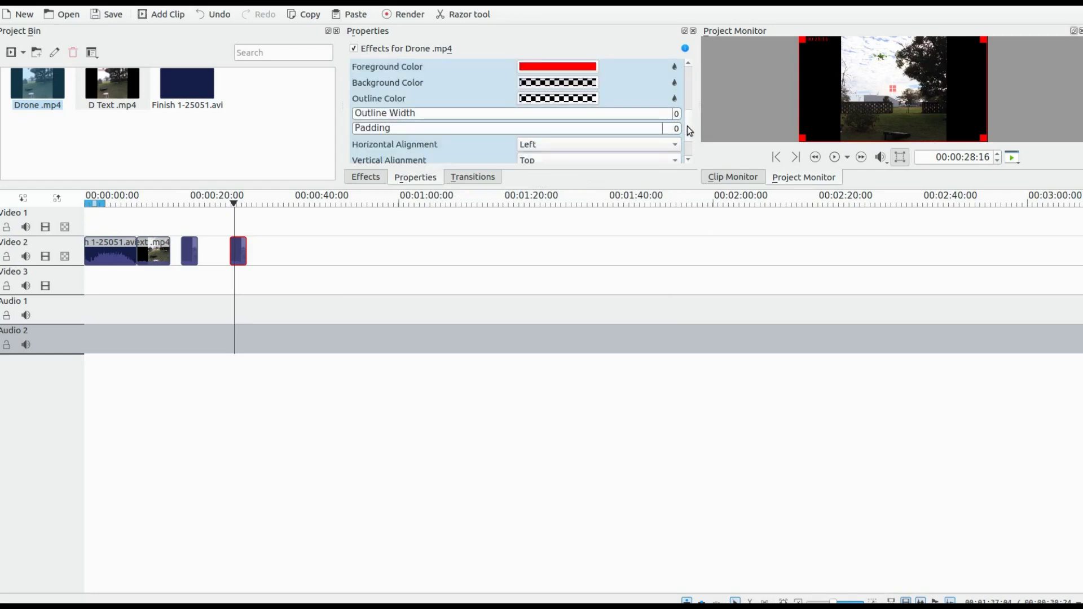
scroll(688, 128, down, 2)
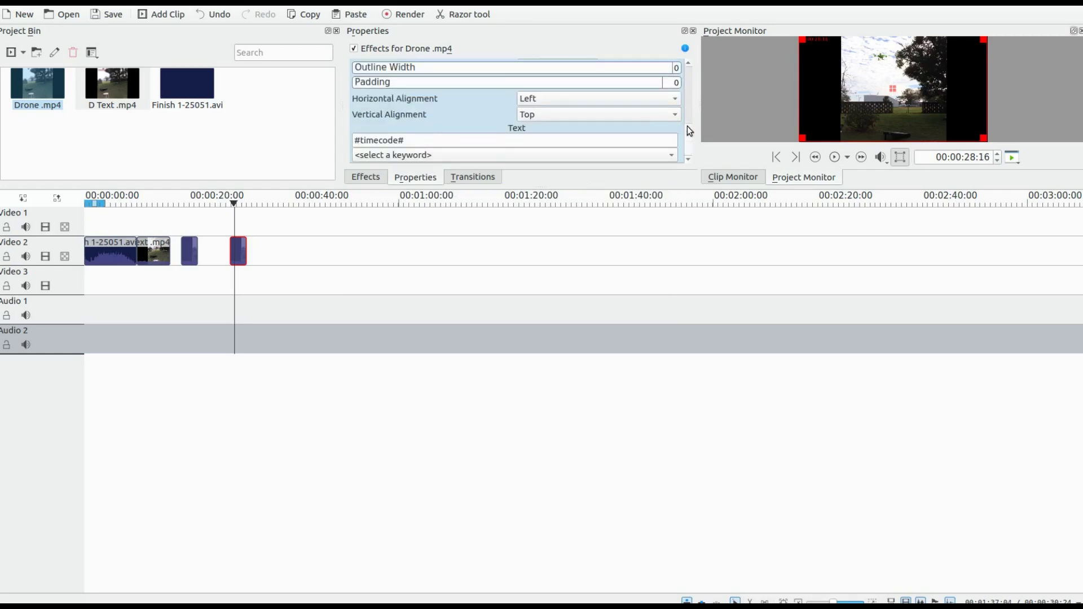
drag(409, 145, 350, 144)
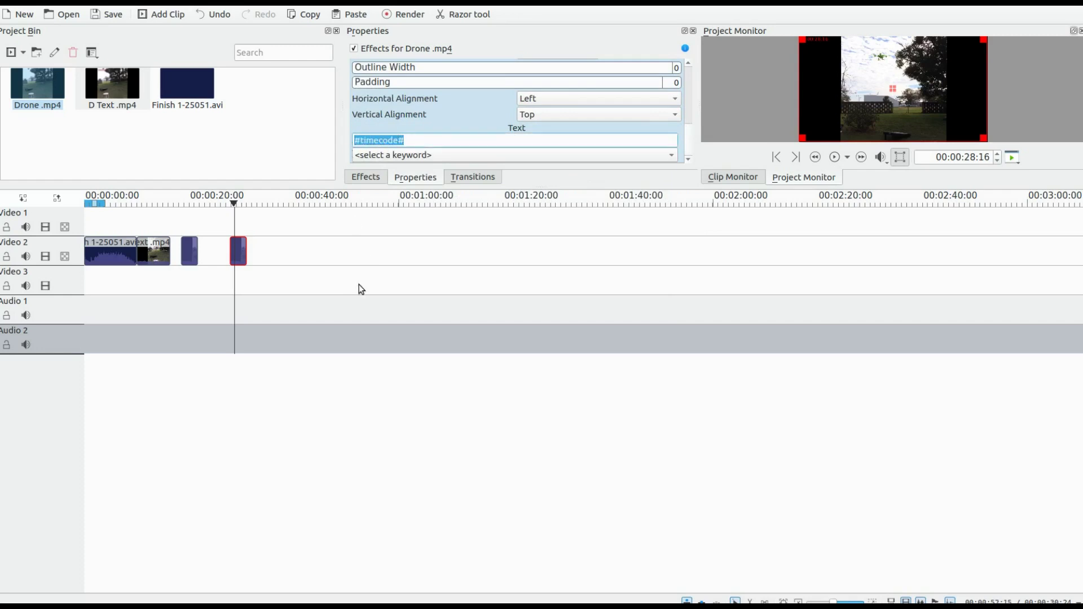
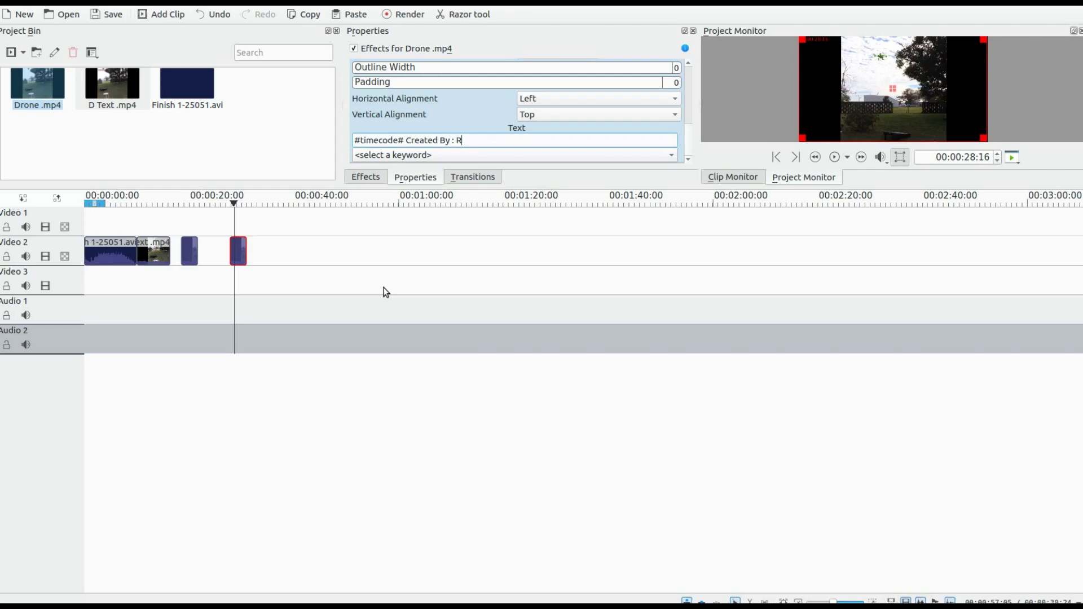
text(edf)
key(BackSpace)
text(Feather)
scroll(409, 140, up, 5)
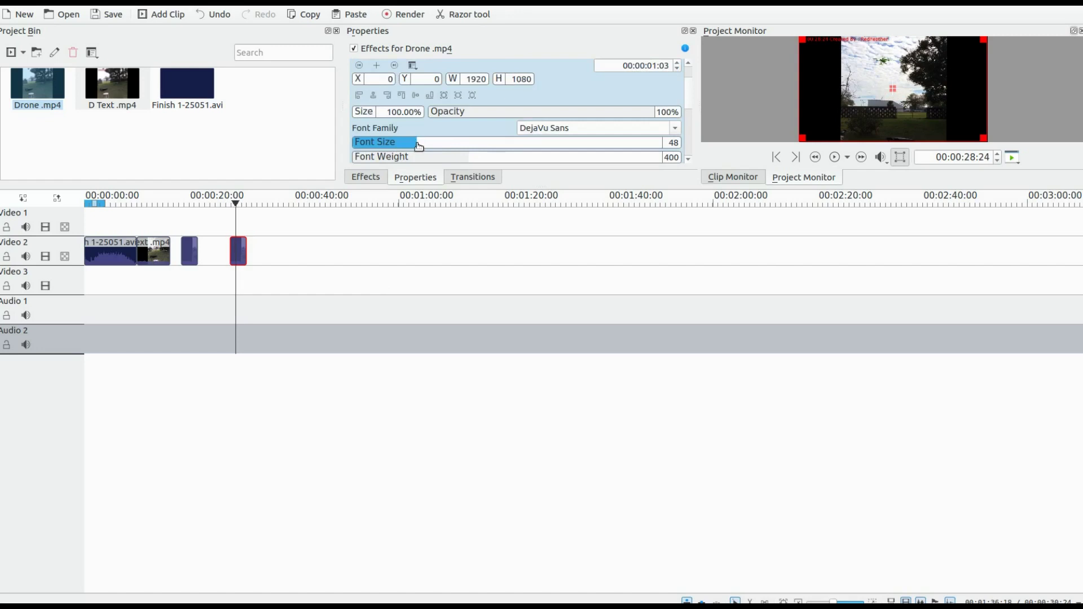
drag(417, 145, 578, 142)
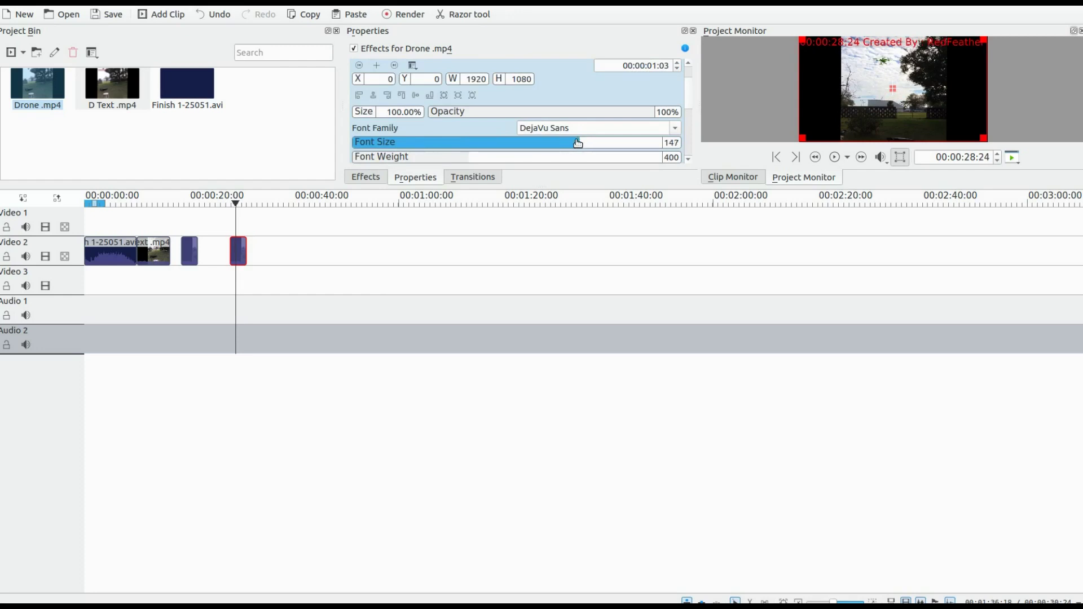